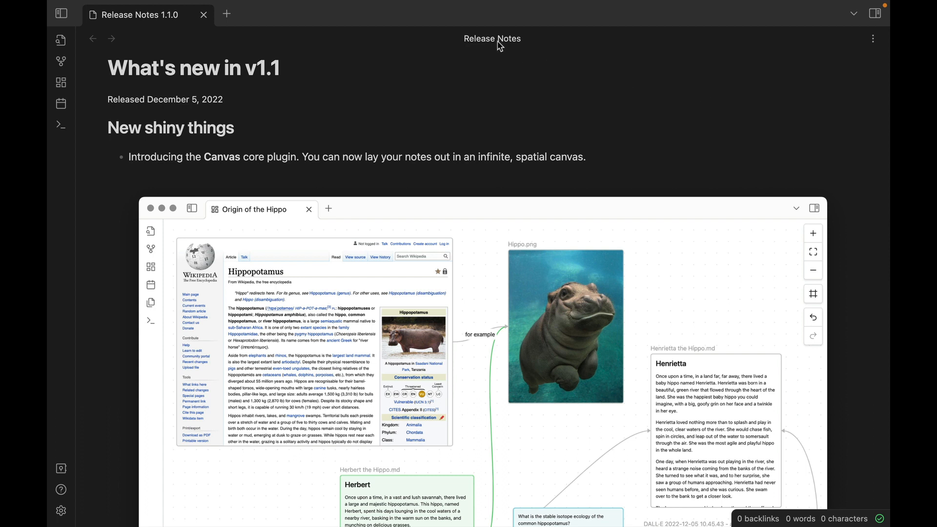
# Look through the v1.1 release notes about the Canvas core plugin.
pyautogui.scroll(2, 518, 69)
pyautogui.scroll(-3, 518, 68)
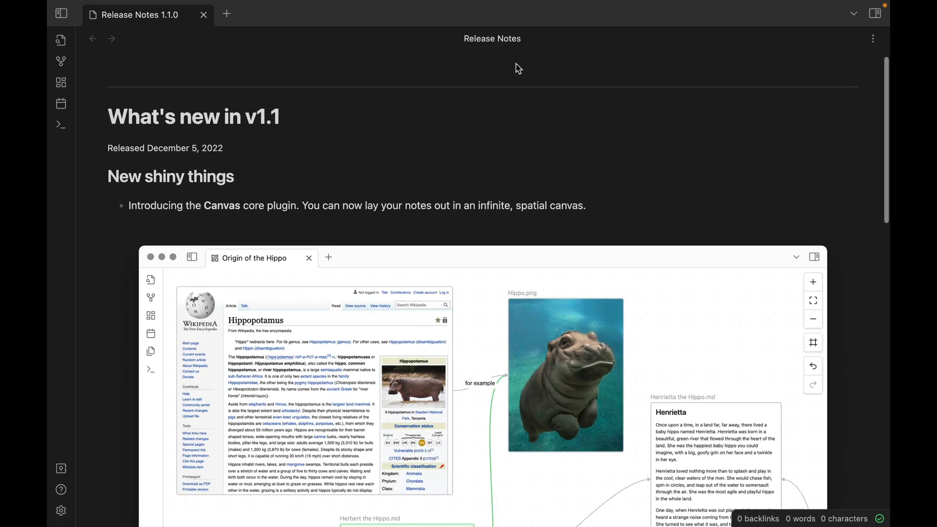
pyautogui.scroll(-3, 518, 69)
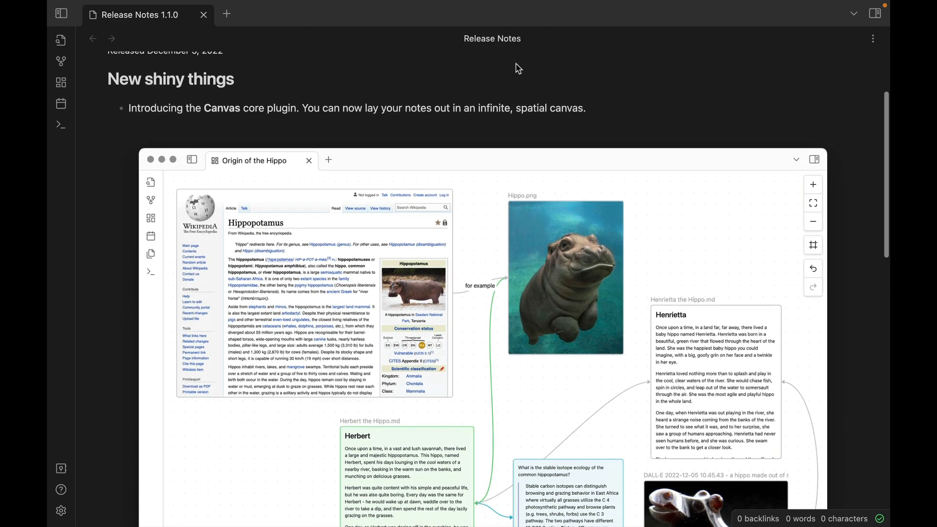
pyautogui.scroll(-4, 518, 69)
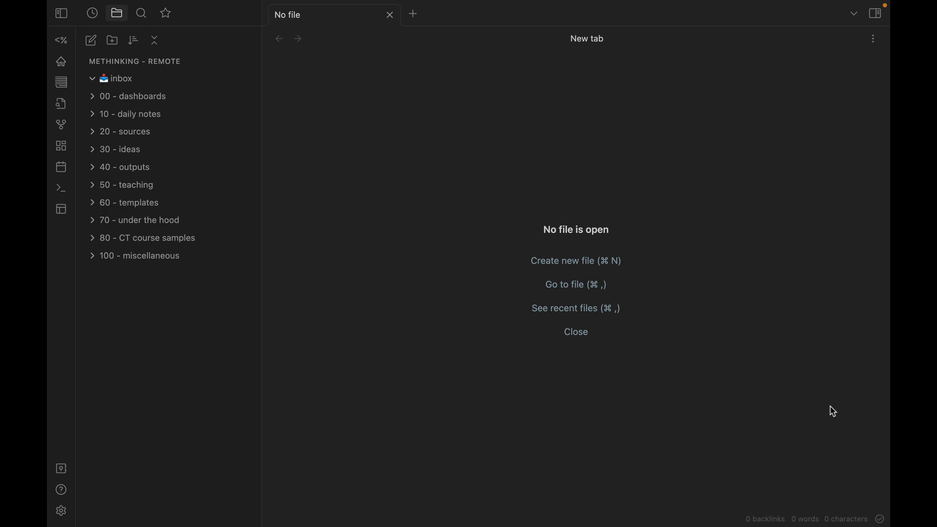
# Find the canvas creation command by searching for "canv" and create a new canvas in the vault.
pyautogui.press('super+p')
pyautogui.write('ca')
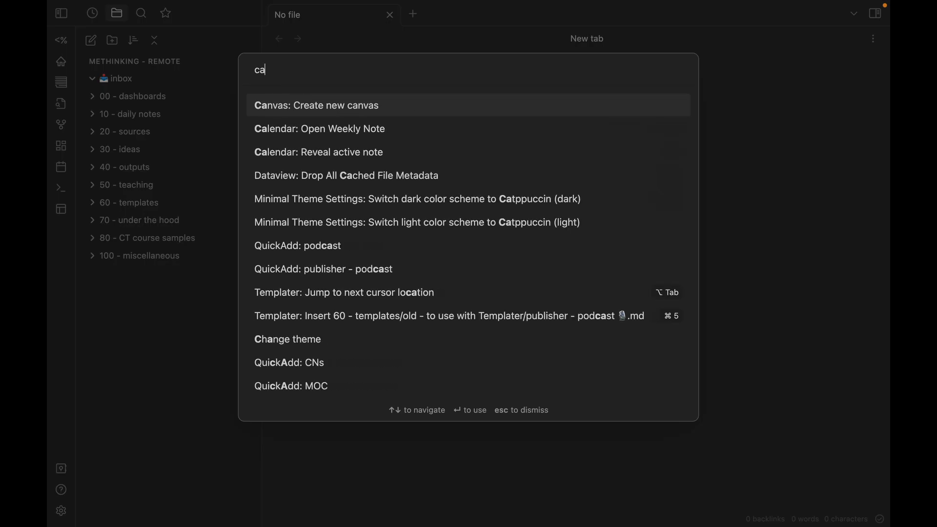
pyautogui.write('nv')
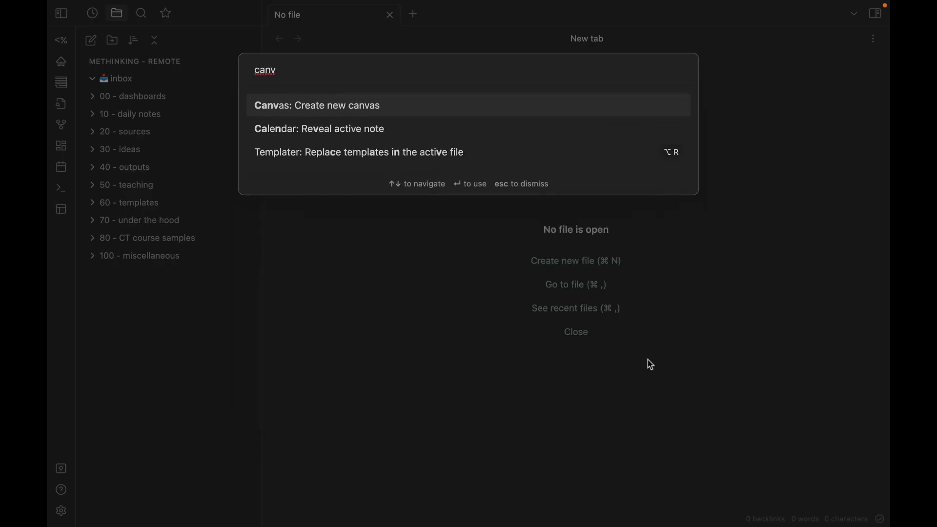
pyautogui.click(351, 111)
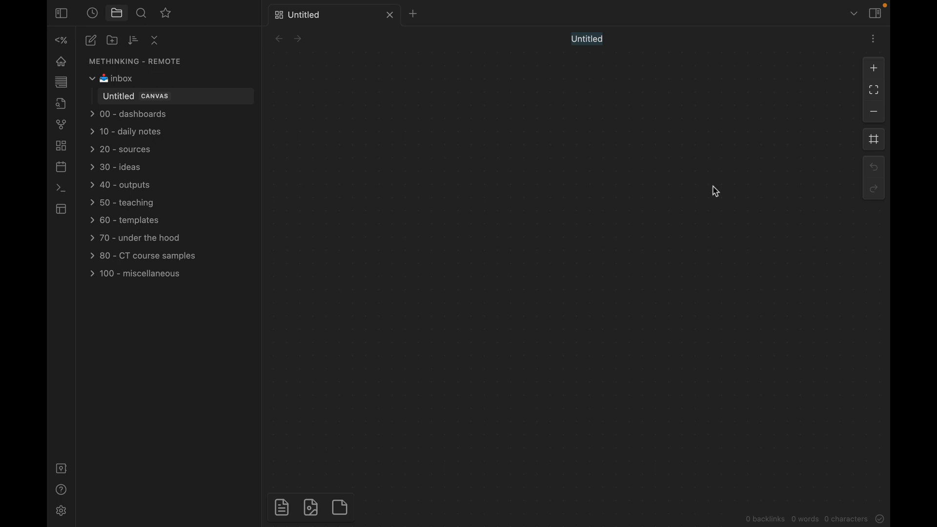
# Enable grid snapping and place a blank card in the upper-left area of the canvas.
pyautogui.click(877, 143)
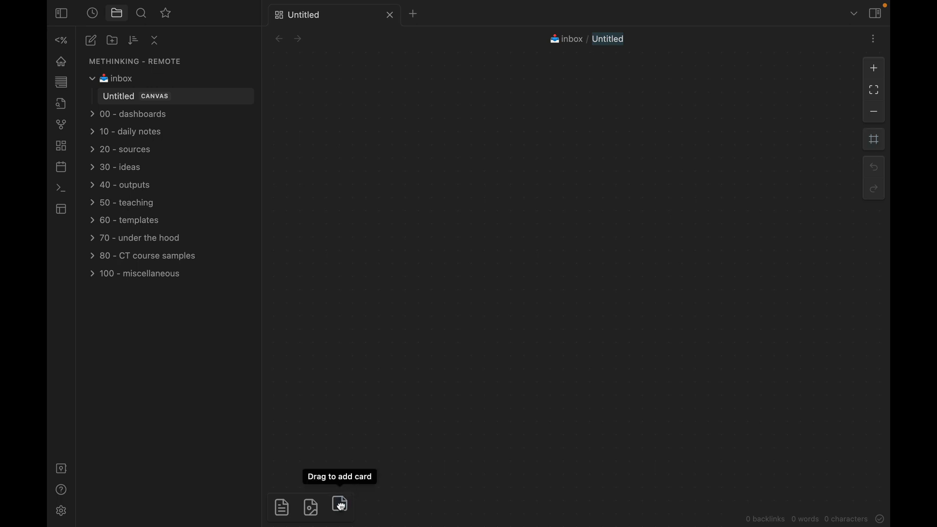
pyautogui.moveTo(342, 505); pyautogui.dragTo(405, 148)
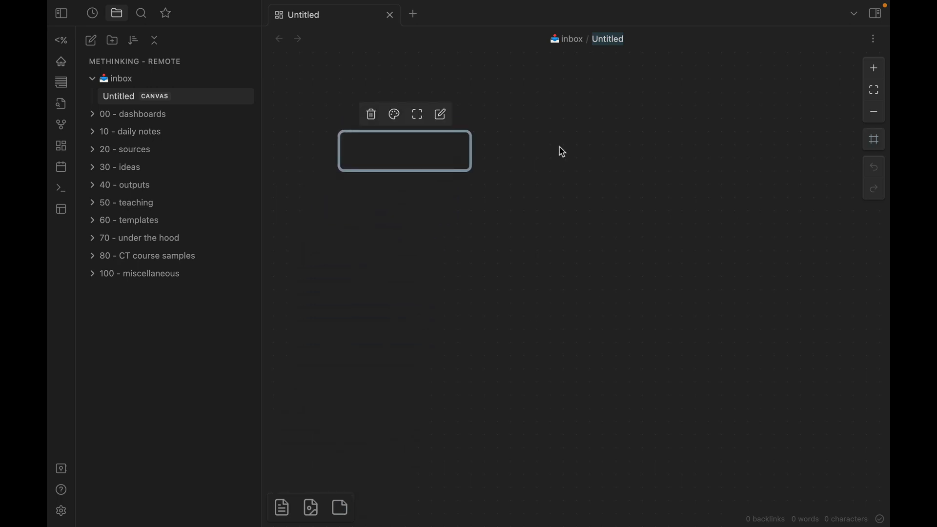
# Add a second blank card to the right of the first one and delete it again.
pyautogui.click(574, 152)
pyautogui.doubleClick(574, 151)
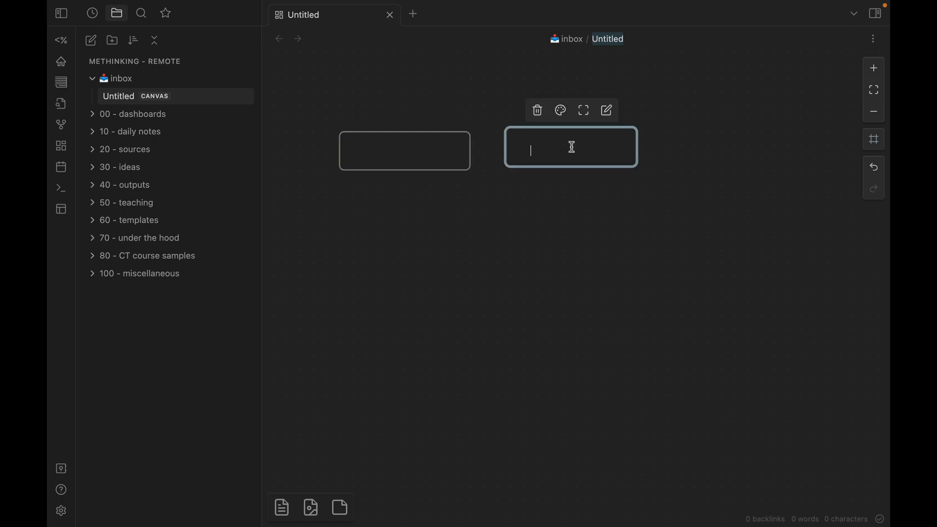
pyautogui.click(534, 110)
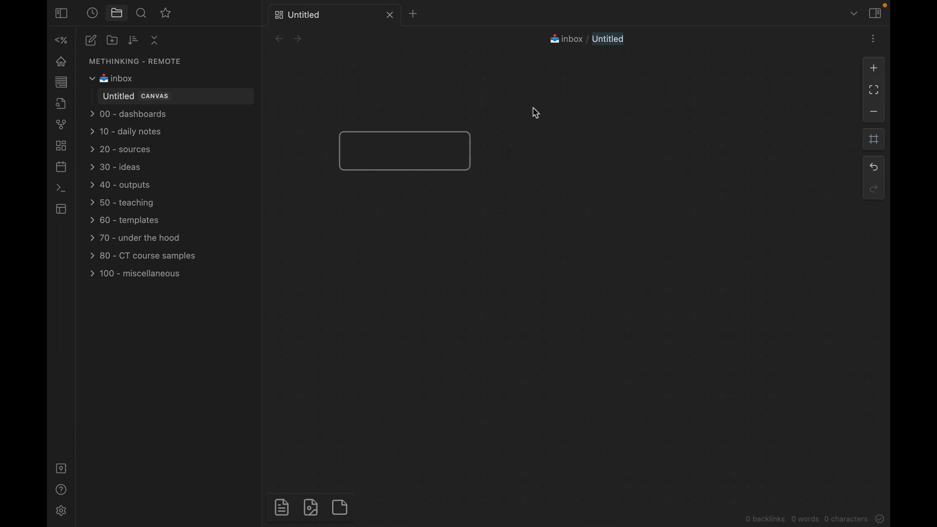
# Write "Obsidian Canvas is super dope" in the blank card.
pyautogui.click(397, 152)
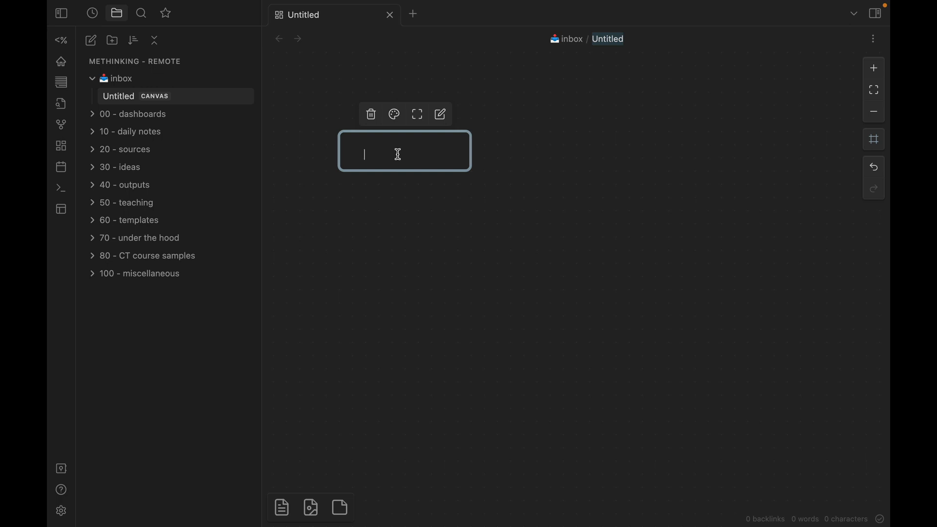
pyautogui.write('Obsidian Canvas is super dope')
pyautogui.click(464, 192)
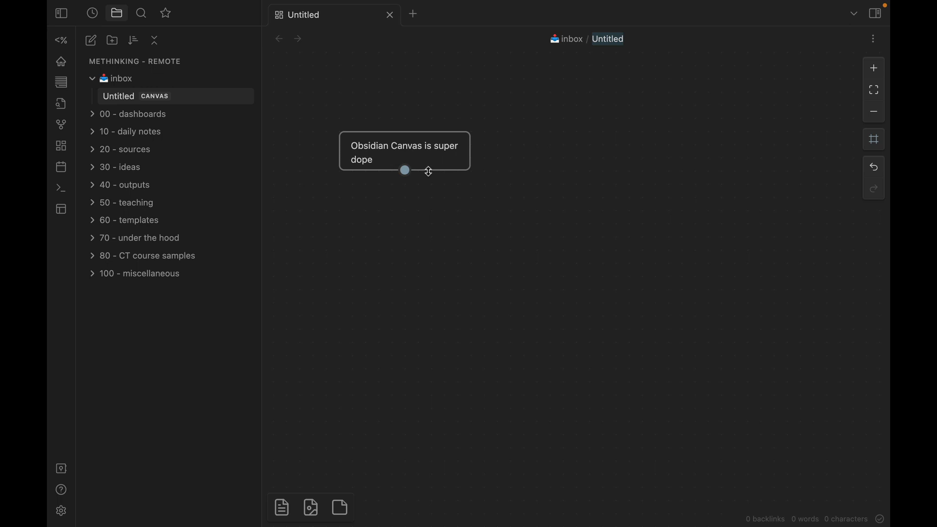
# Make the "Obsidian Canvas is super dope" card slightly taller and color it purple.
pyautogui.moveTo(429, 171)
pyautogui.mouseDown()
pyautogui.moveTo(423, 261)
pyautogui.moveTo(424, 188)
pyautogui.mouseUp()
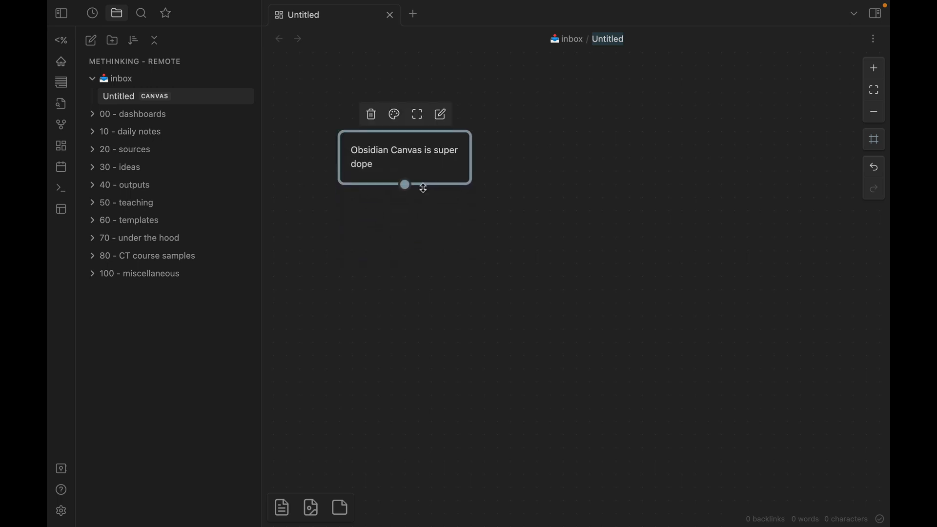
pyautogui.click(398, 117)
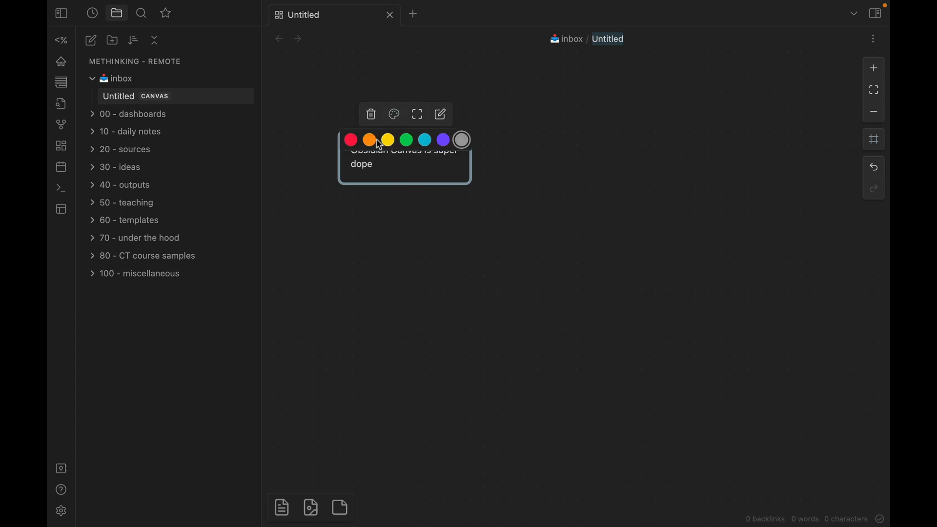
pyautogui.click(444, 141)
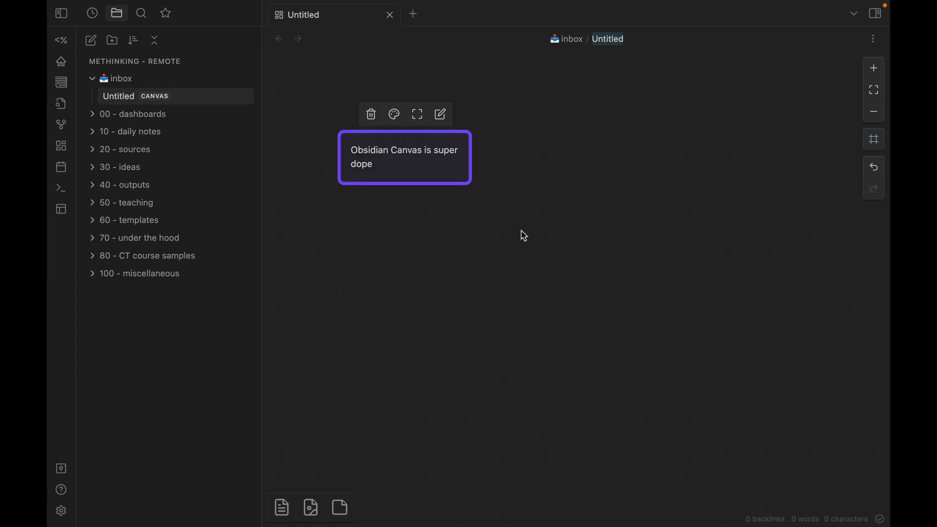
# Add a card to the right of the purple card with the text "next feature".
pyautogui.click(563, 154)
pyautogui.doubleClick(565, 154)
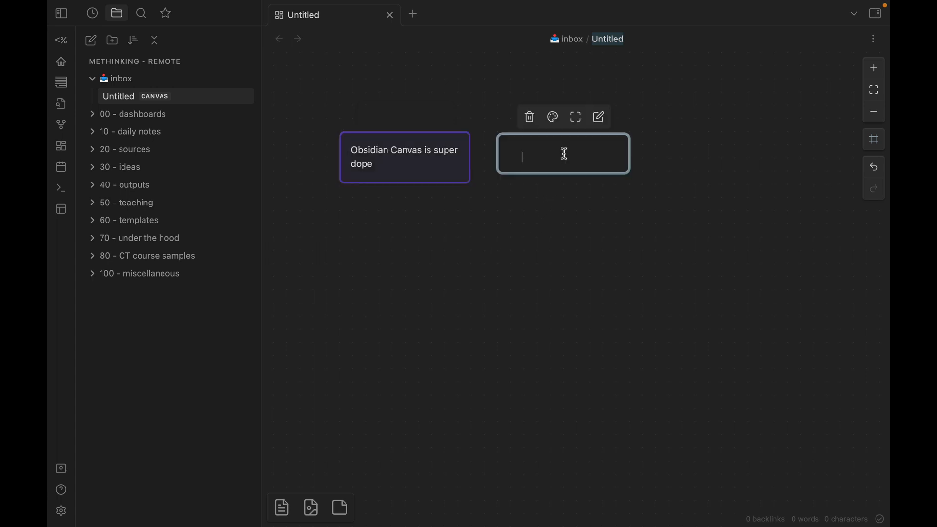
pyautogui.write('next feature')
pyautogui.click(570, 274)
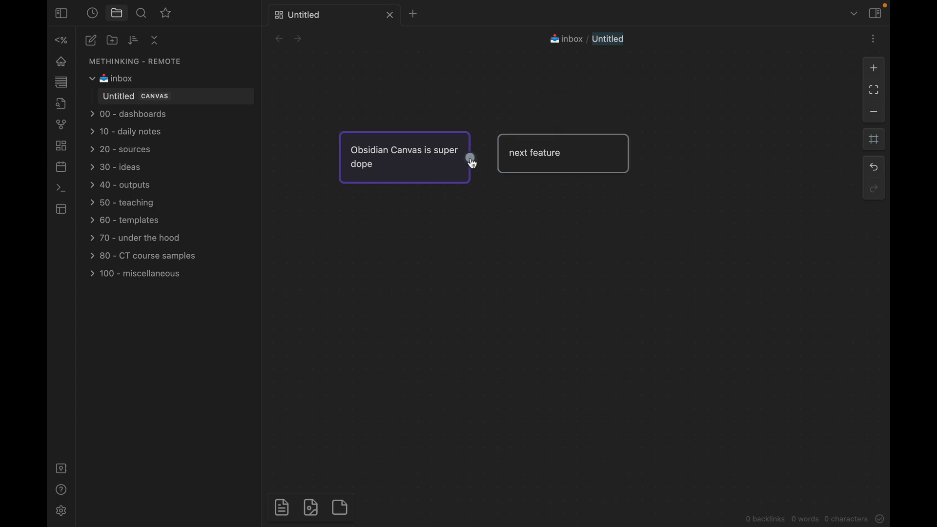
# Connect the purple card to the "next feature" card with an arrow, and move the latter farther right so the arrow runs straight.
pyautogui.moveTo(472, 162); pyautogui.dragTo(497, 159)
pyautogui.moveTo(577, 147); pyautogui.dragTo(659, 161)
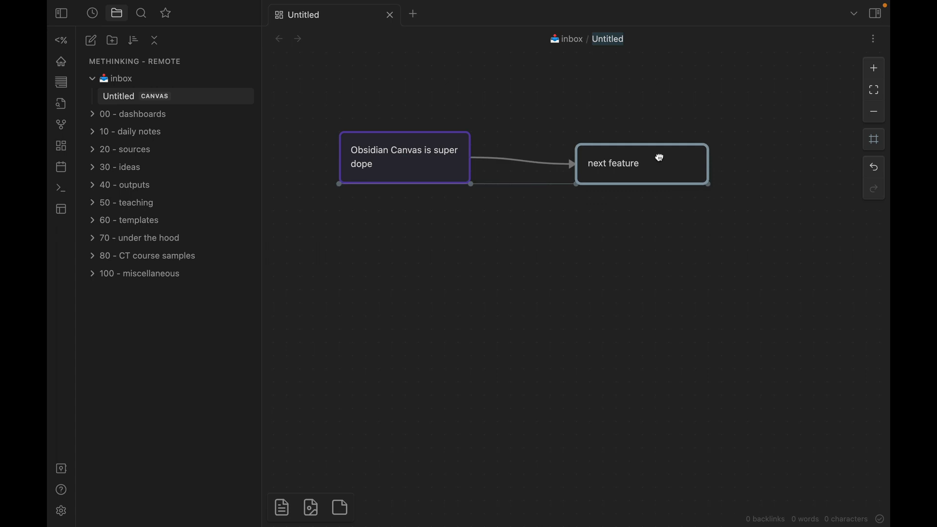
pyautogui.moveTo(659, 158); pyautogui.dragTo(658, 151)
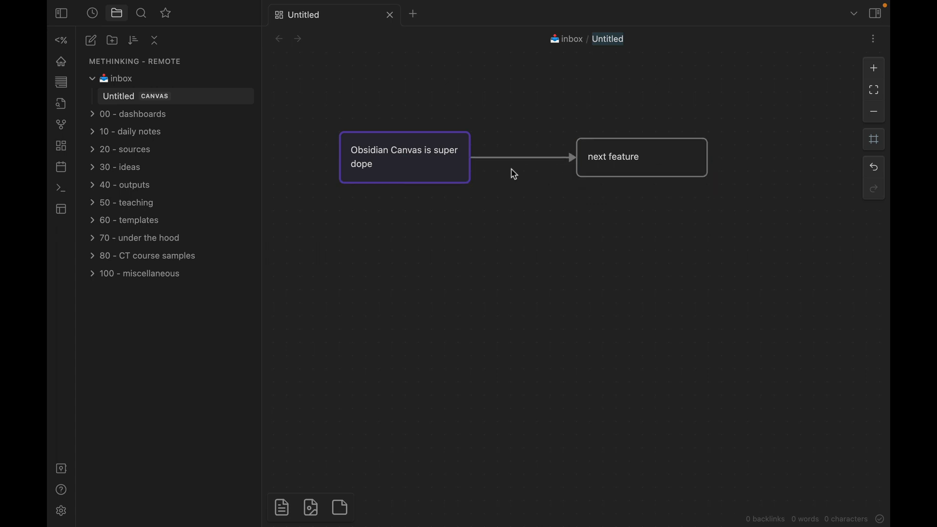
# Color the arrow between the two cards yellow.
pyautogui.click(522, 158)
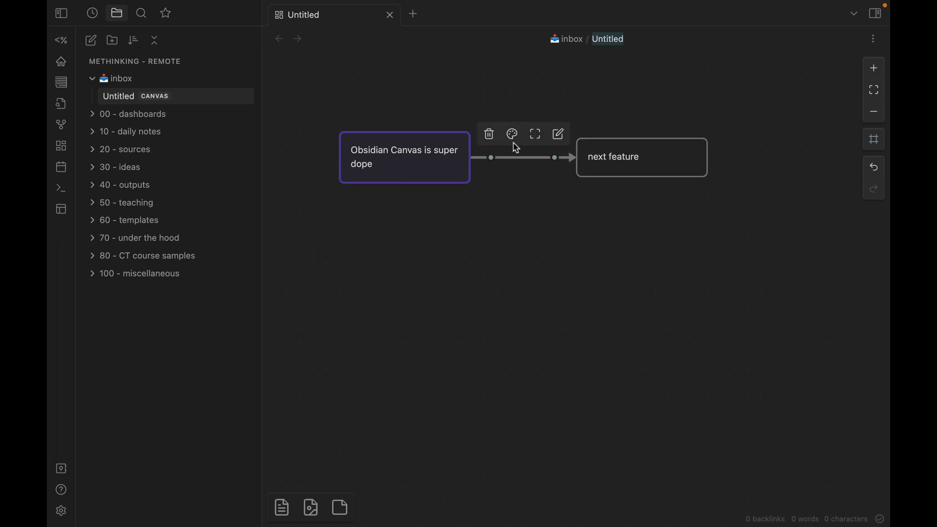
pyautogui.click(513, 134)
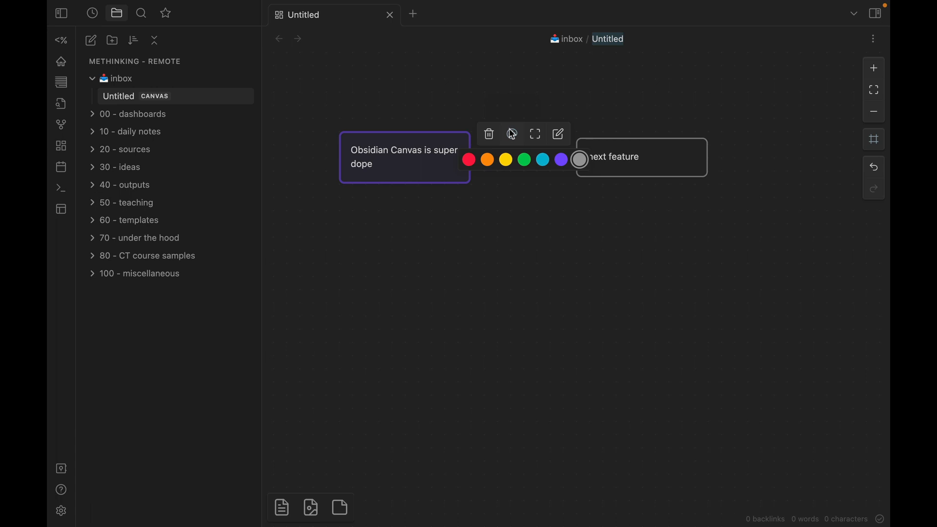
pyautogui.click(507, 161)
pyautogui.click(601, 227)
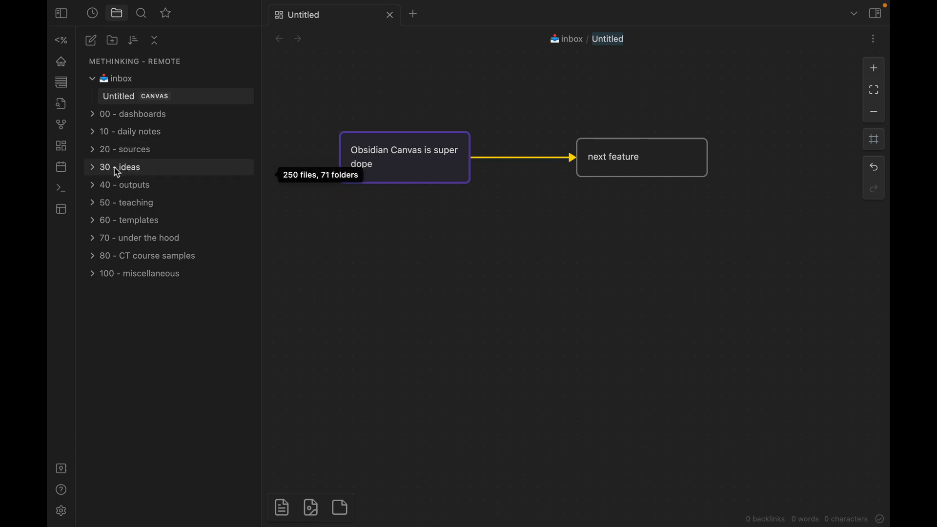
# Expand the "30 - ideas" and "race and racism" folders and widen the file list so longer note names fit.
pyautogui.click(95, 170)
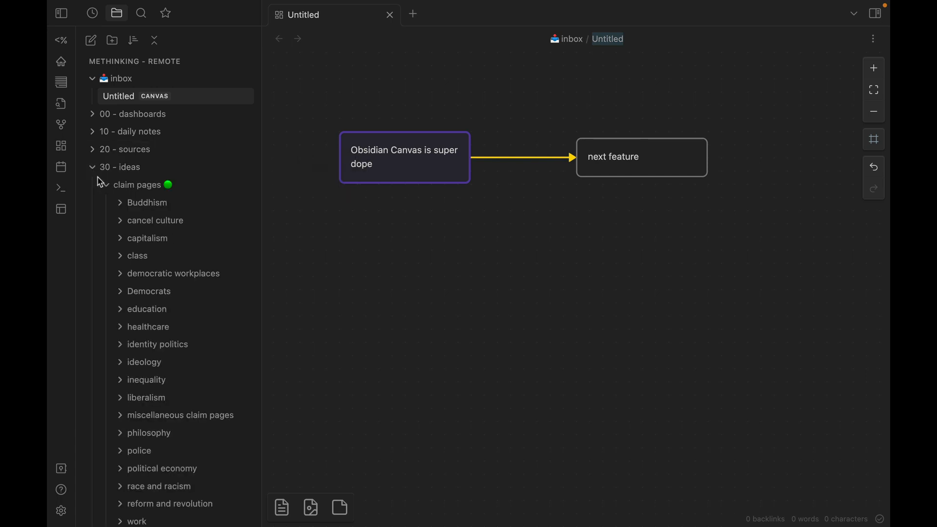
pyautogui.scroll(-3, 122, 234)
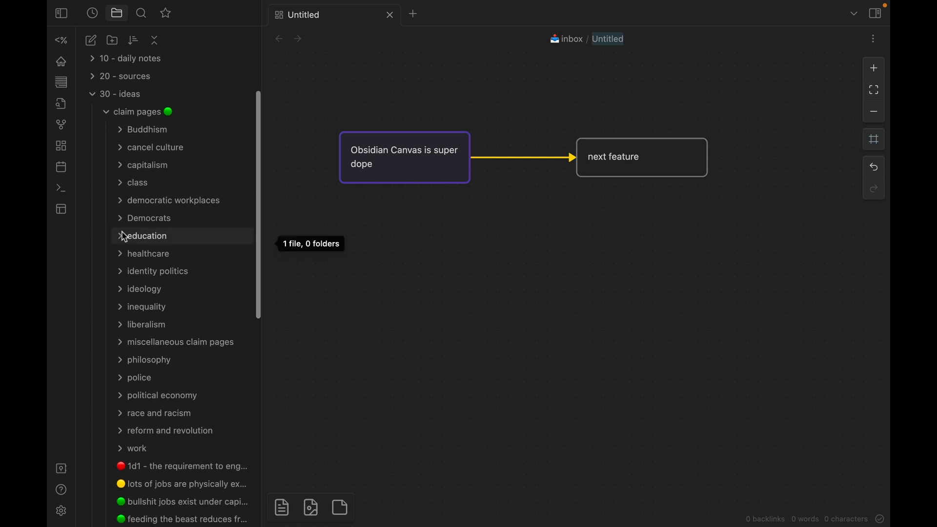
pyautogui.scroll(1, 125, 237)
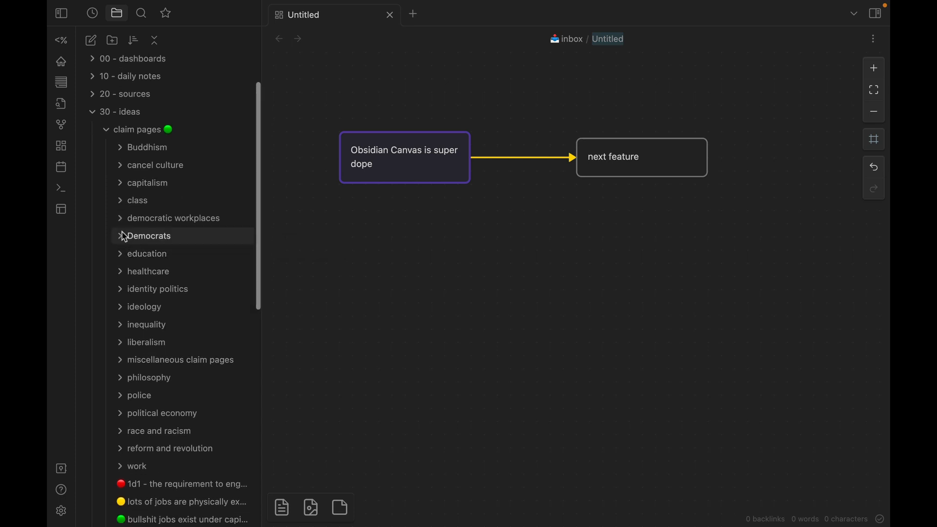
pyautogui.click(123, 432)
pyautogui.scroll(-2, 188, 443)
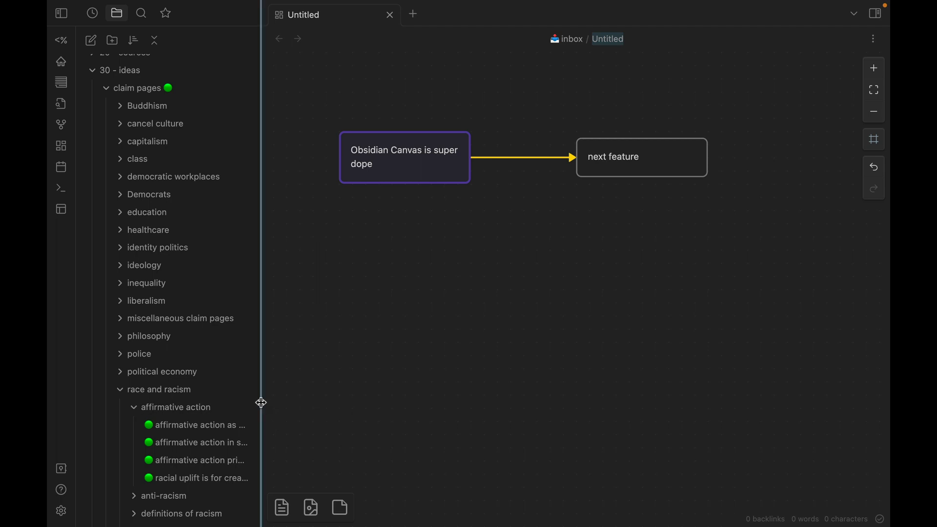
pyautogui.moveTo(262, 402); pyautogui.dragTo(388, 408)
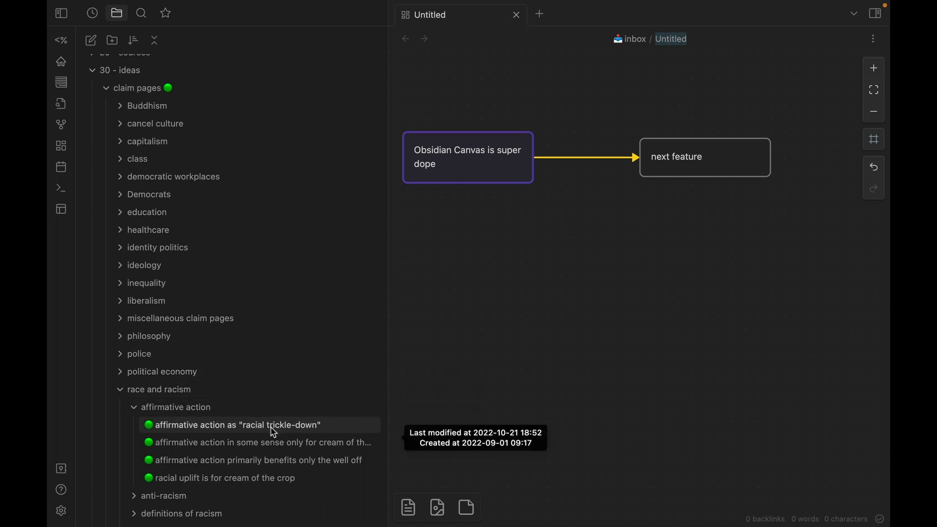
# Place the note 'affirmative action as "racial trickle-down"' on the canvas below the existing cards and shorten its card.
pyautogui.moveTo(274, 433); pyautogui.dragTo(533, 311)
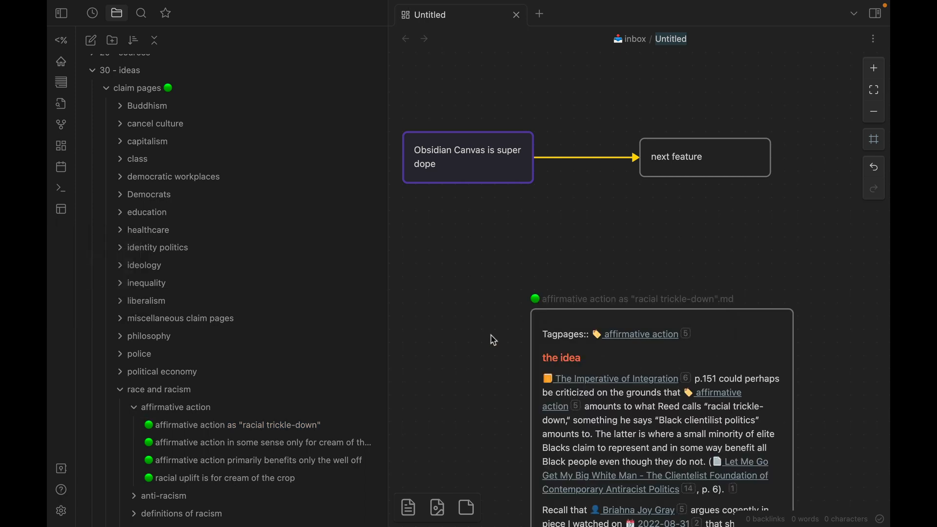
pyautogui.scroll(-5, 492, 339)
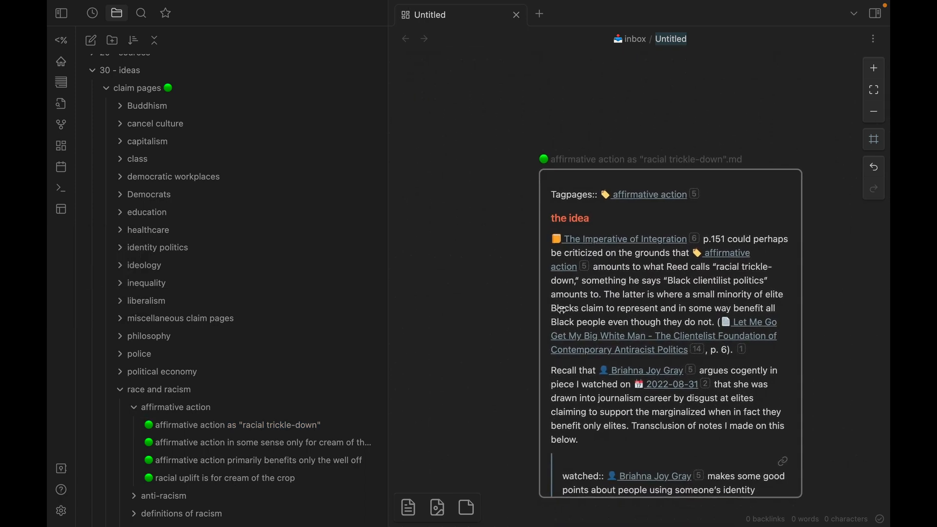
pyautogui.click(666, 224)
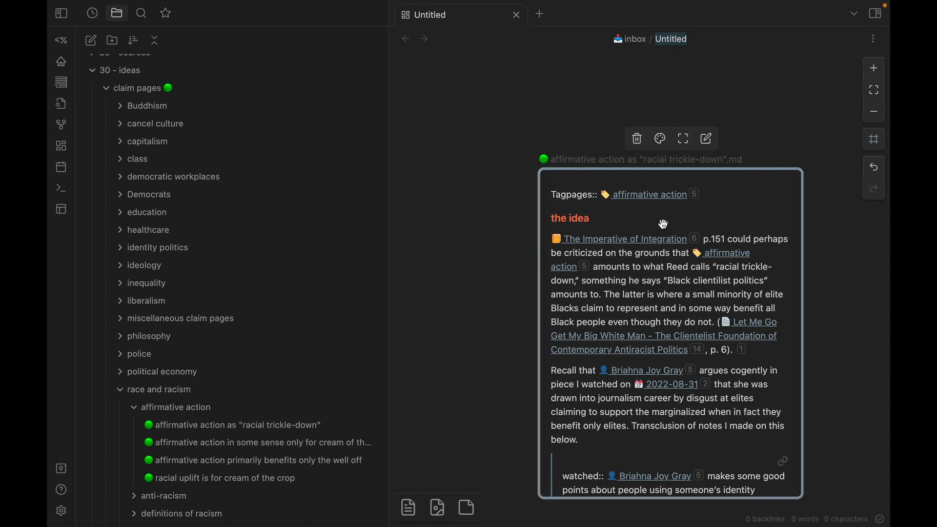
pyautogui.scroll(-3, 666, 224)
pyautogui.scroll(4, 664, 224)
pyautogui.moveTo(771, 495); pyautogui.dragTo(778, 442)
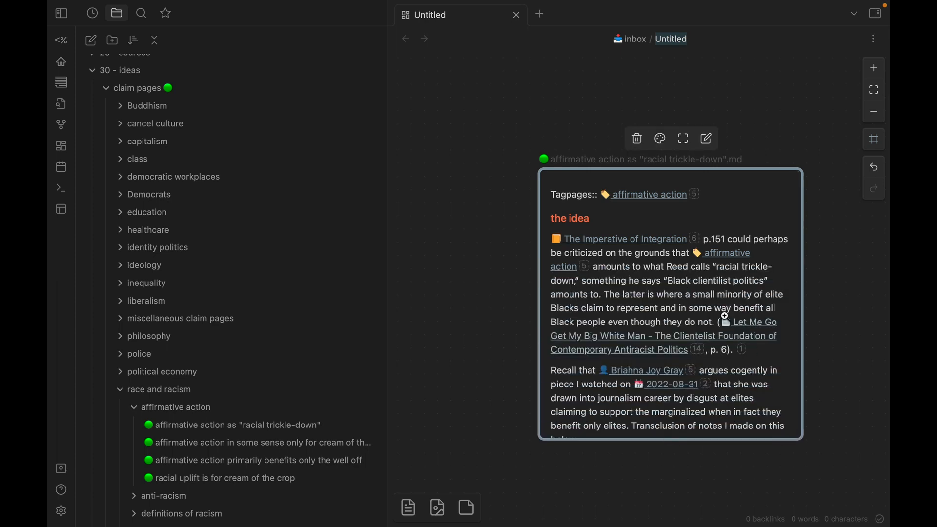
# Add "make changes" to "the idea" heading inside the embedded note, then remove those words and finish editing.
pyautogui.click(637, 220)
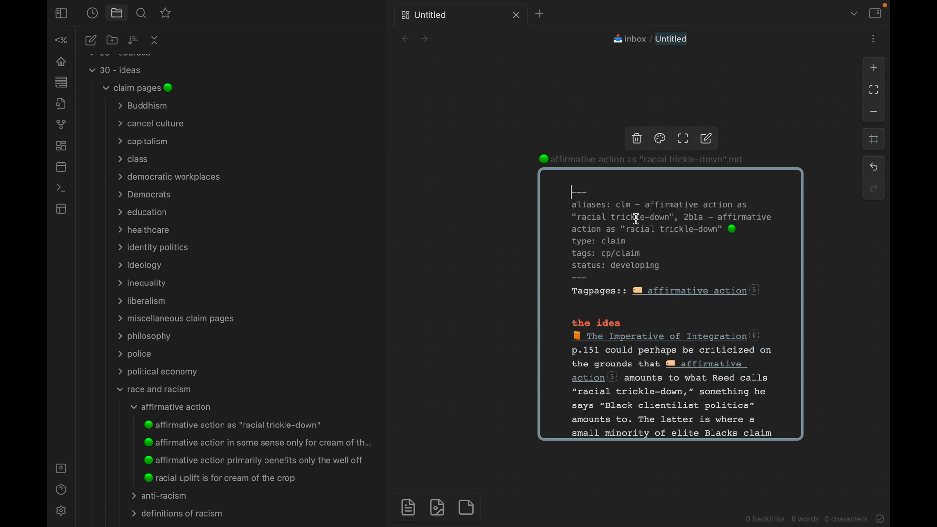
pyautogui.click(647, 324)
pyautogui.write('make chnages')
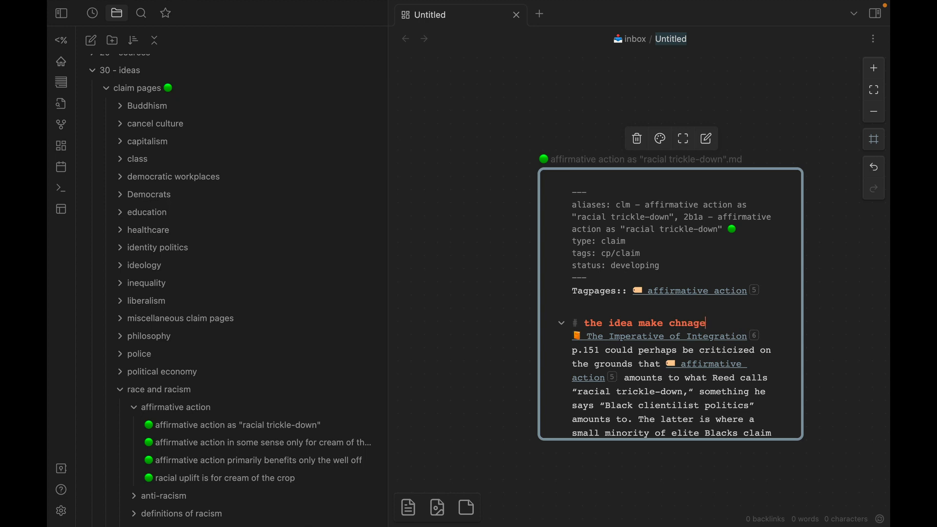
pyautogui.press('BackSpace')
pyautogui.press('BackSpace')
pyautogui.press('BackSpace')
pyautogui.press('BackSpace')
pyautogui.press('BackSpace')
pyautogui.write('anges')
pyautogui.hotkey('ctrl', 'BackSpace')
pyautogui.hotkey('ctrl', 'BackSpace')
pyautogui.click(504, 278)
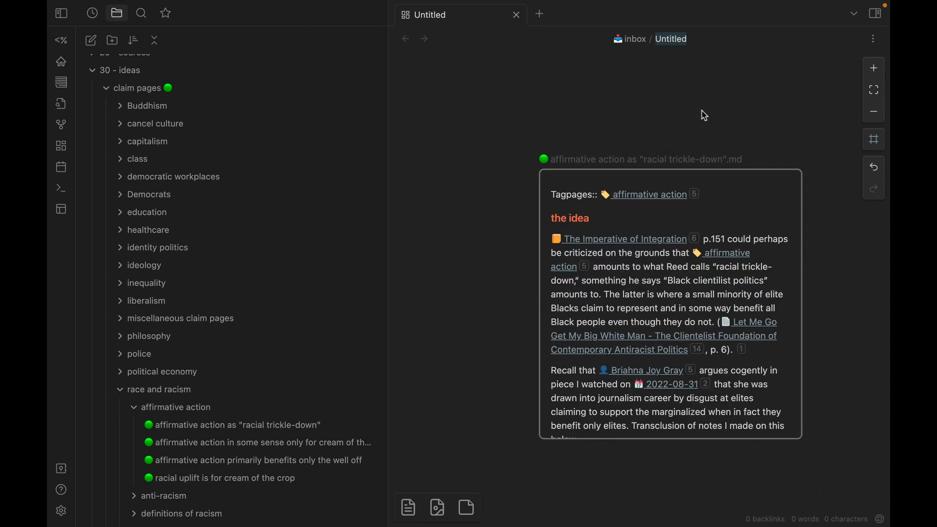
pyautogui.scroll(3, 706, 116)
pyautogui.scroll(-3, 703, 115)
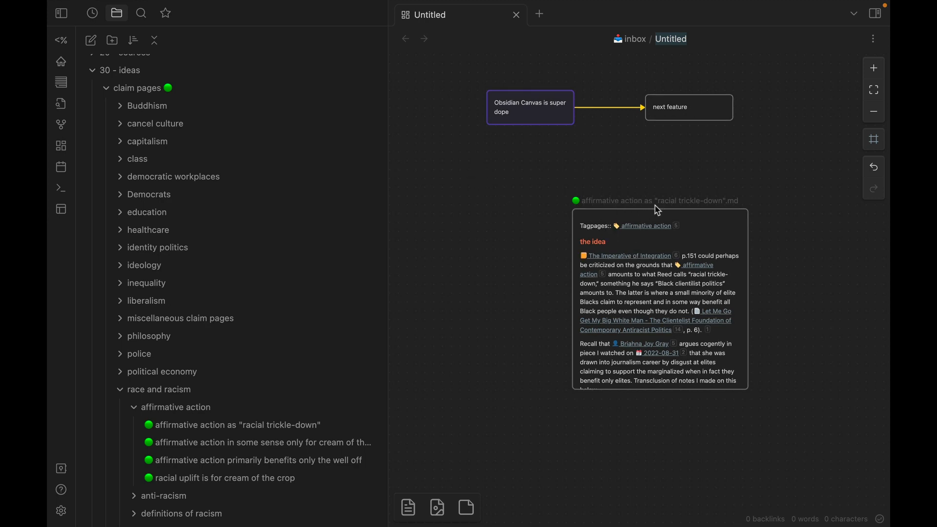
# Create a text card below the "Obsidian Canvas is super dope" card containing an internal link to the note 'affirmative action as "racial trickle-down"'.
pyautogui.doubleClick(466, 181)
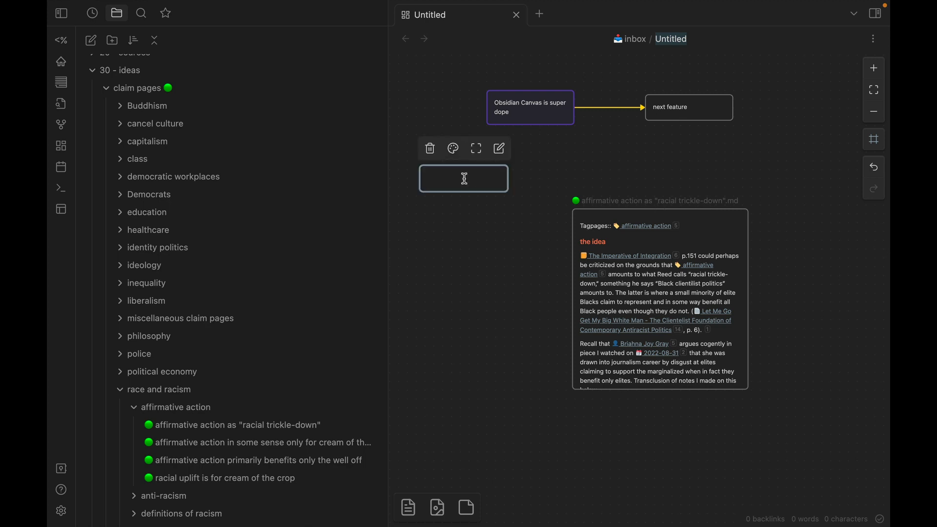
pyautogui.write('[[')
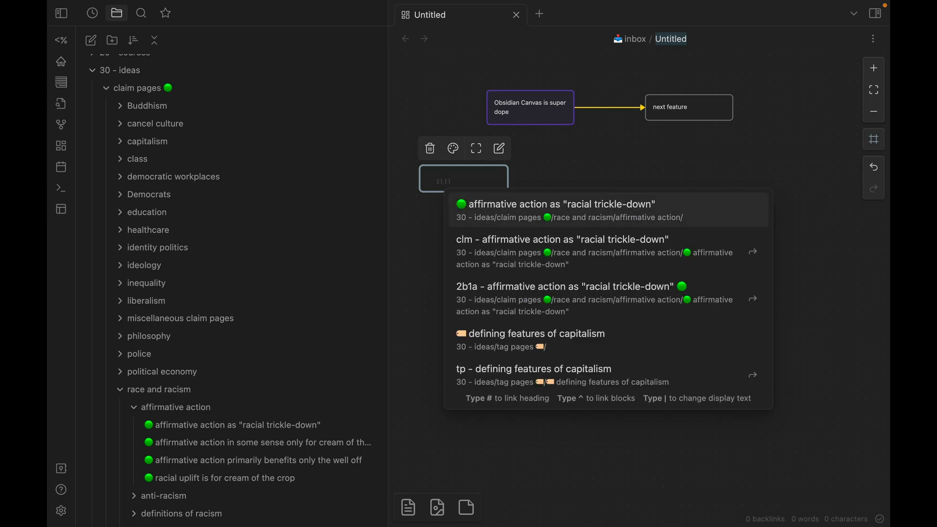
pyautogui.press('Return')
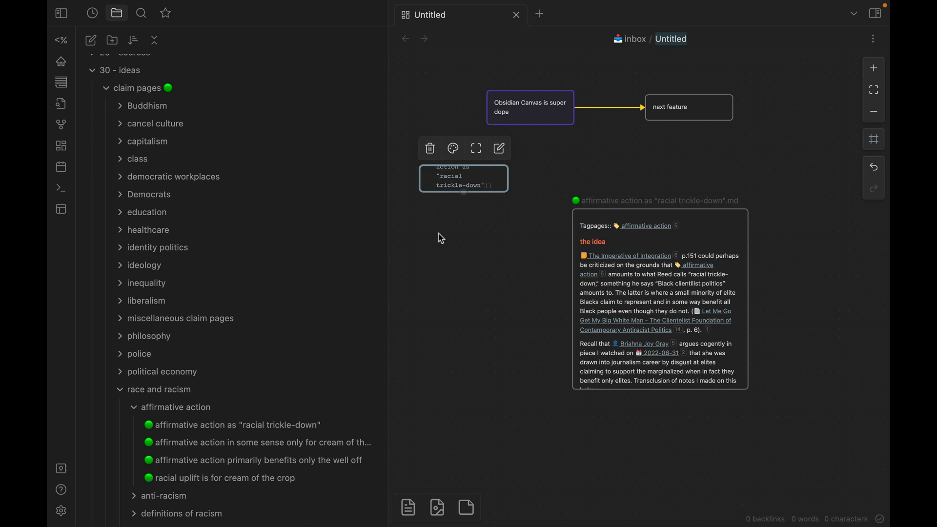
pyautogui.click(432, 292)
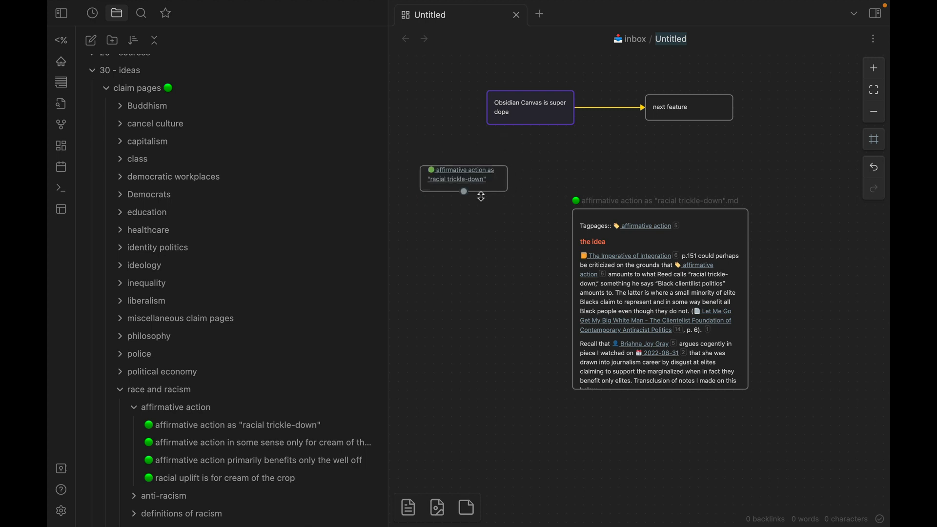
pyautogui.scroll(5, 482, 196)
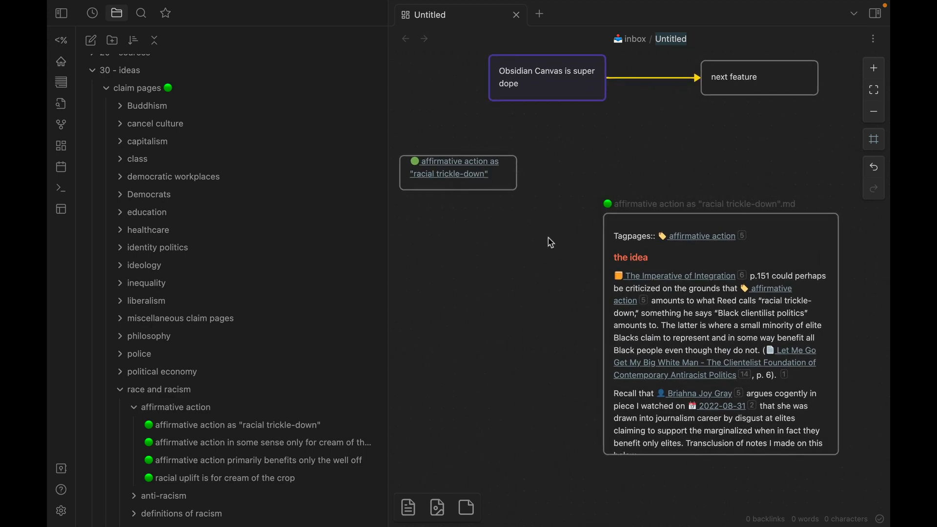
pyautogui.scroll(-3, 551, 242)
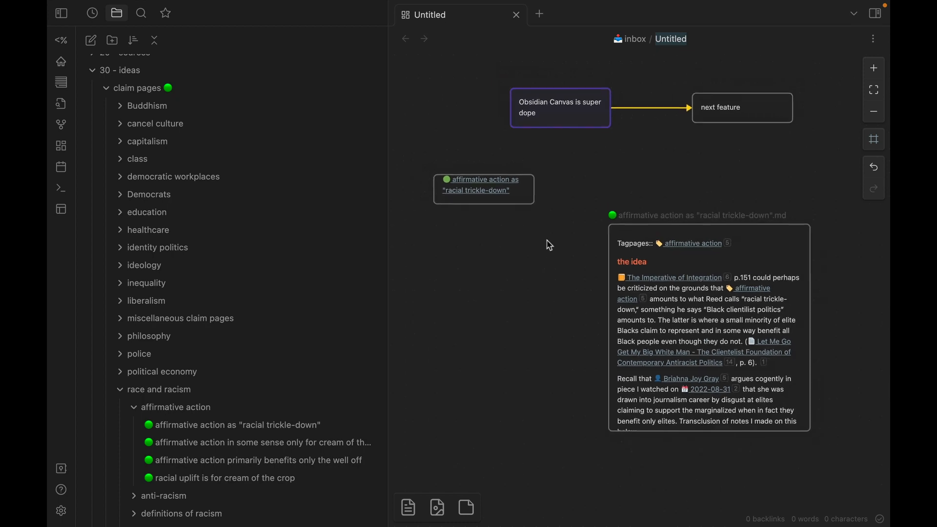
pyautogui.scroll(-2, 550, 245)
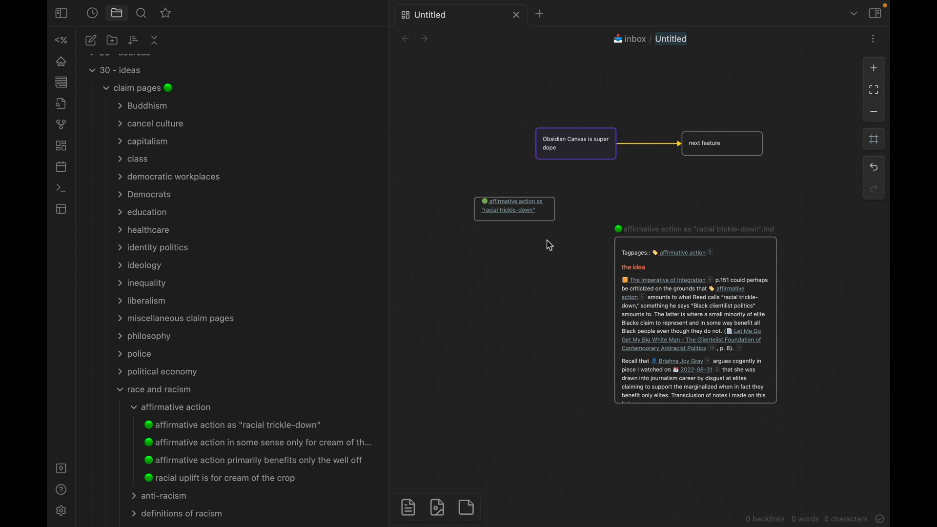
# Switch to the Arc browser, look through the fpnotes home page and copy the page's URL.
pyautogui.hotkey('ctrl', 'Left')
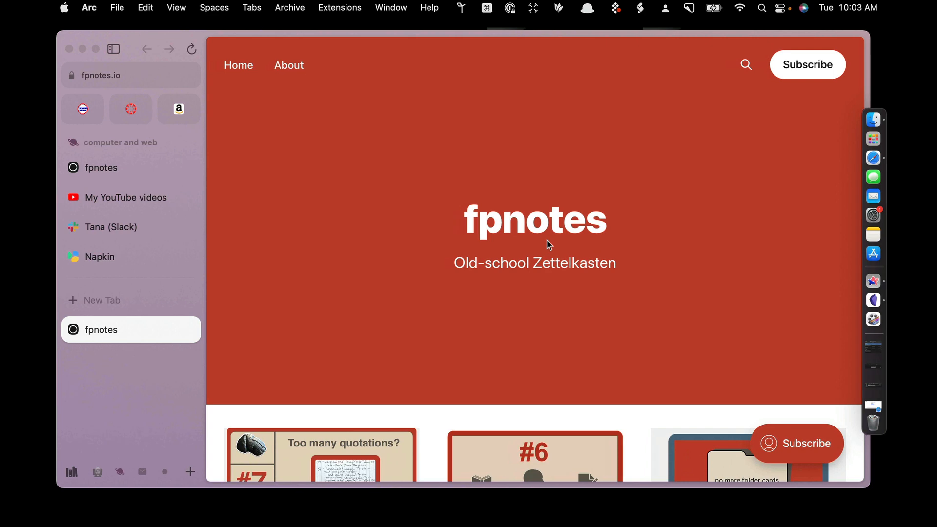
pyautogui.scroll(-3, 546, 241)
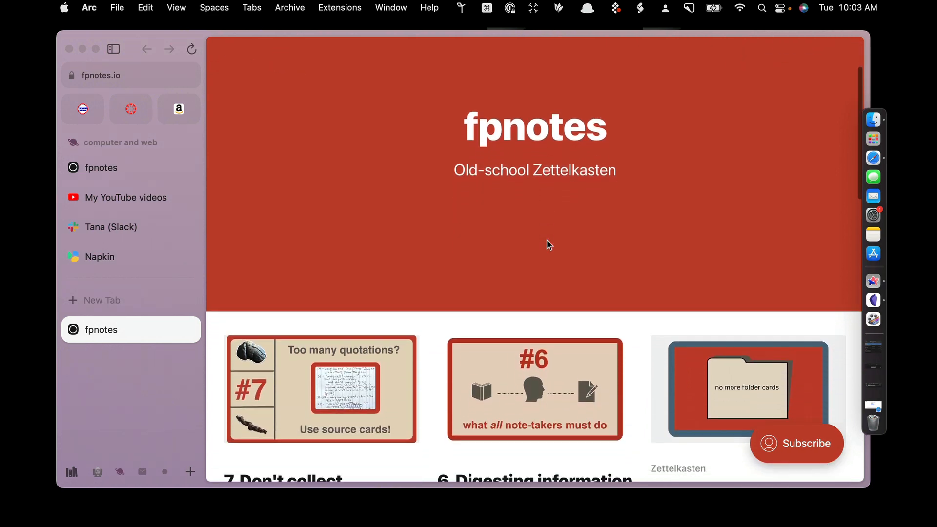
pyautogui.scroll(-2, 546, 239)
pyautogui.scroll(-3, 547, 241)
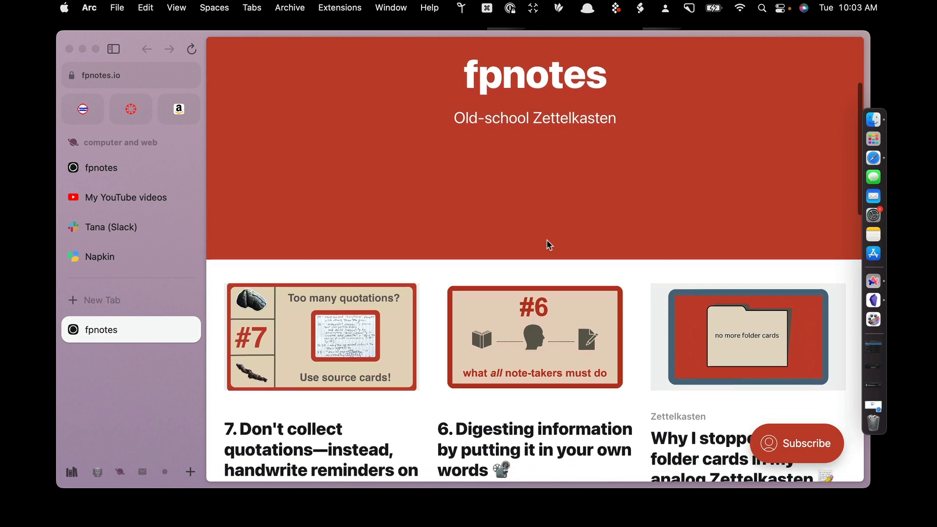
pyautogui.scroll(-3, 546, 239)
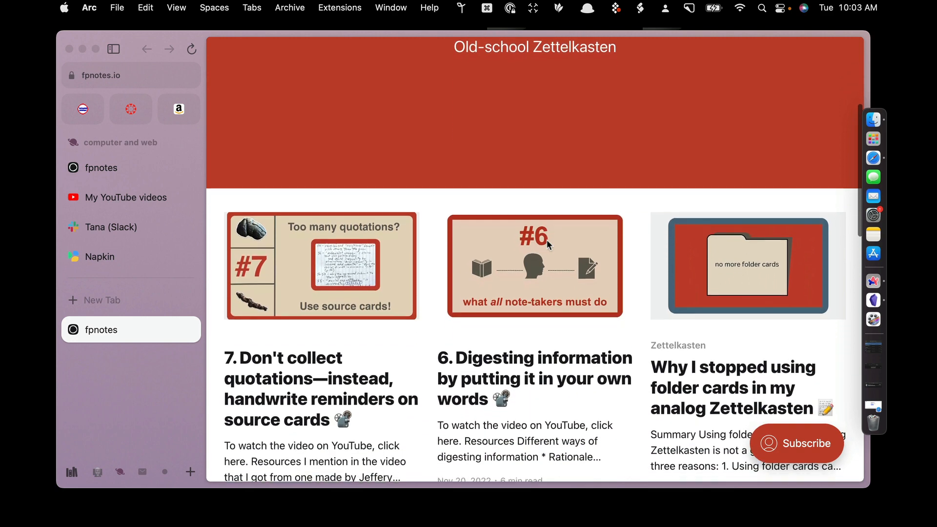
pyautogui.scroll(-4, 547, 239)
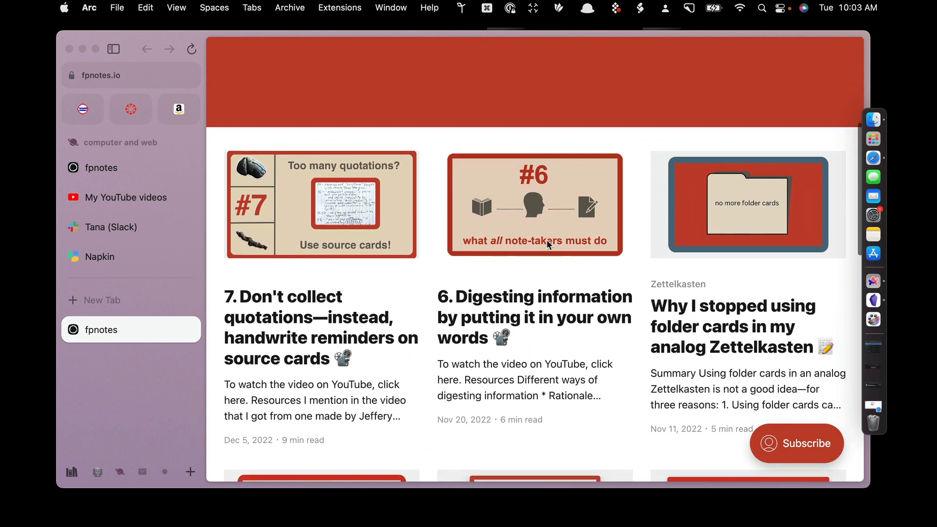
pyautogui.scroll(-2, 546, 244)
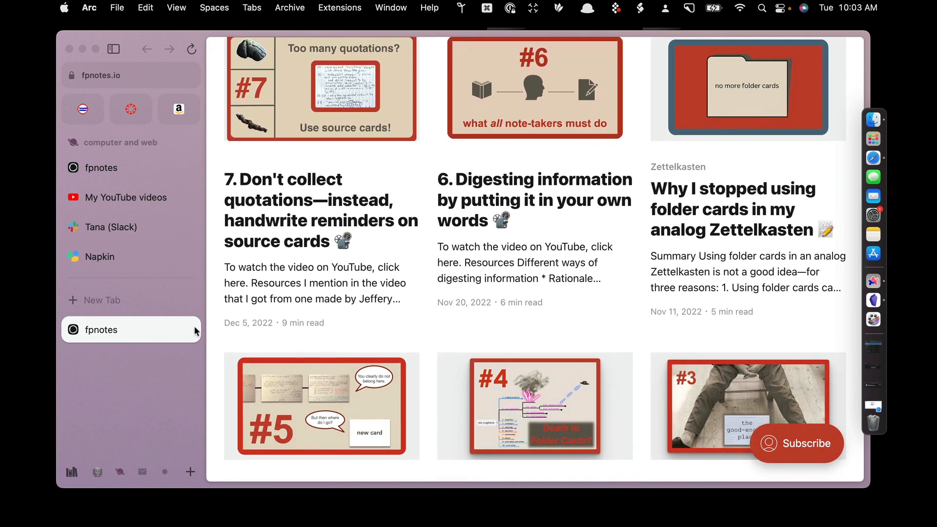
pyautogui.click(169, 329)
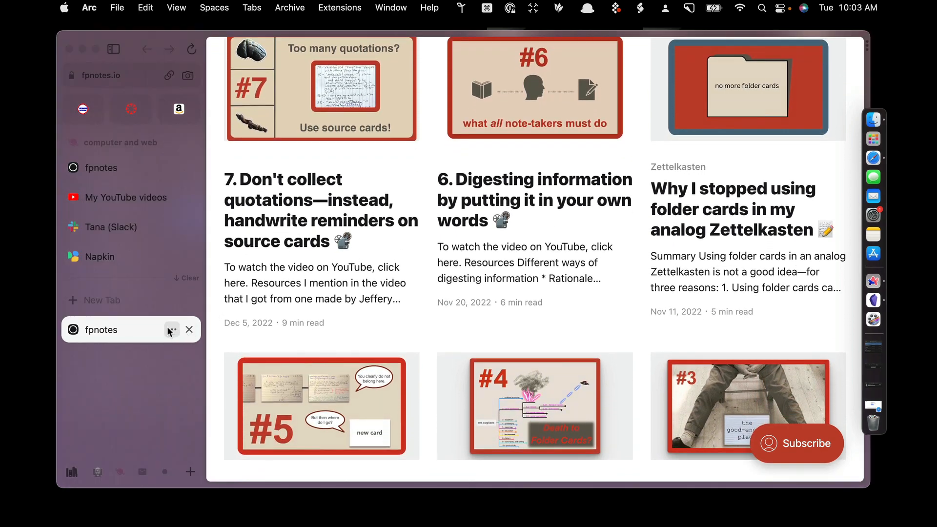
pyautogui.click(171, 329)
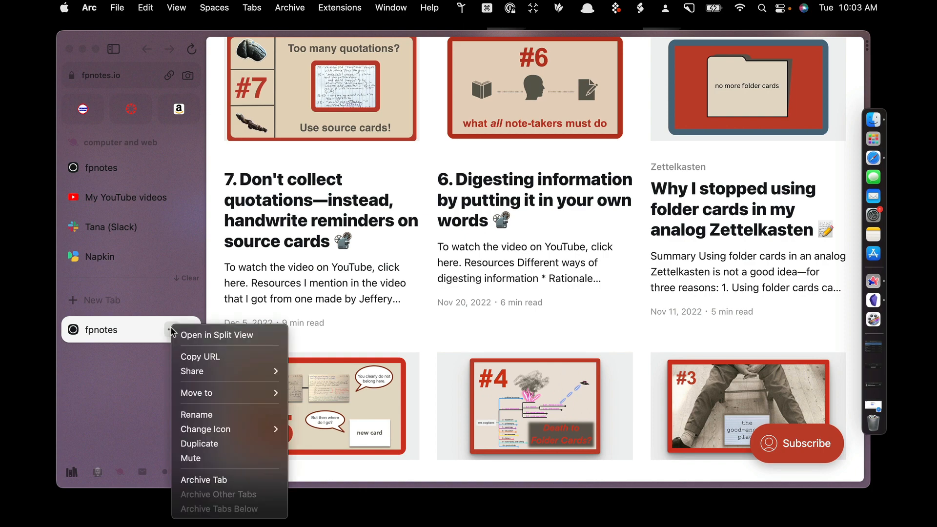
pyautogui.click(201, 356)
# Switch back to Obsidian, paste the fpnotes URL onto the canvas, place the web page card below the link card and browse its page.
pyautogui.hotkey('ctrl', 'Right')
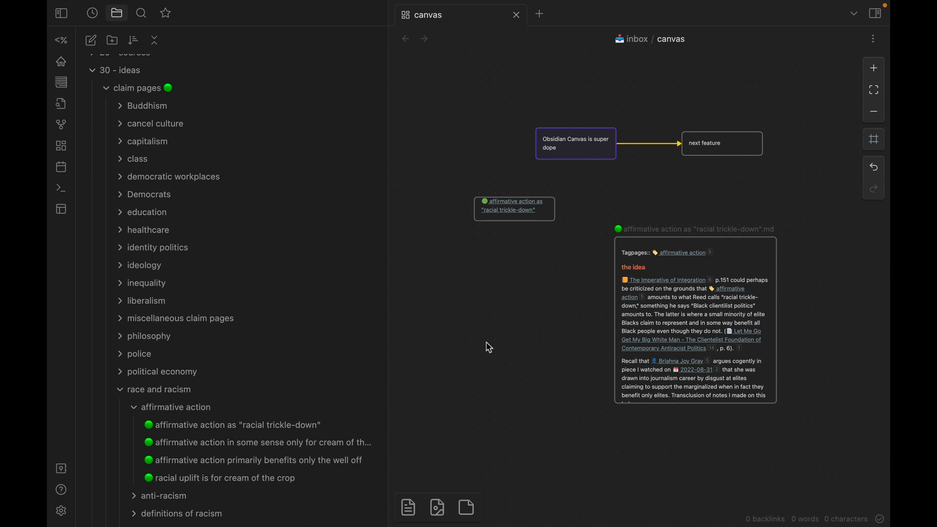
pyautogui.hotkey('ctrl', 'v')
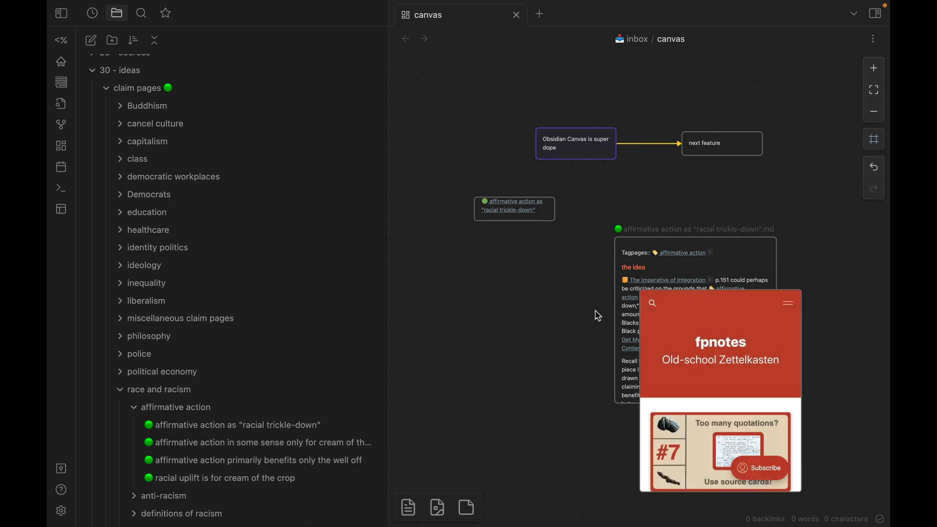
pyautogui.moveTo(695, 302); pyautogui.dragTo(490, 271)
pyautogui.scroll(-5, 493, 284)
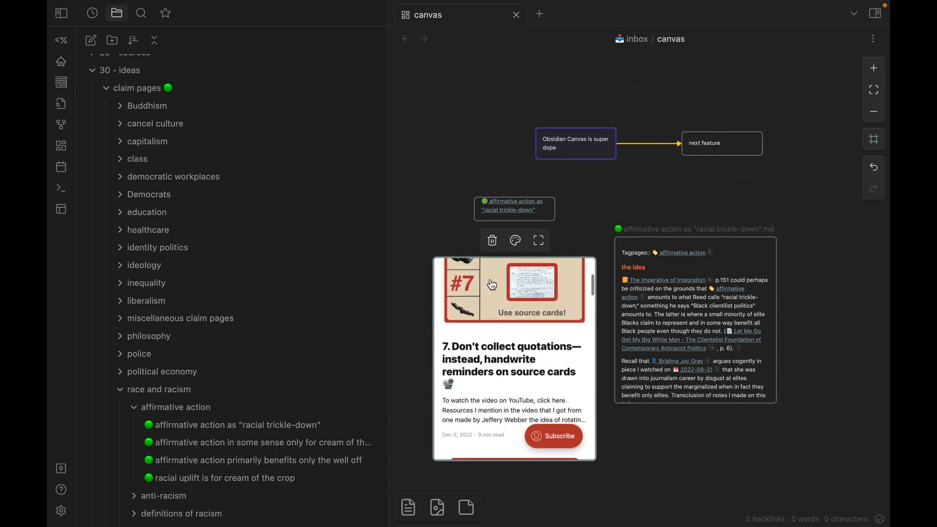
pyautogui.scroll(-4, 493, 284)
pyautogui.scroll(-1, 493, 285)
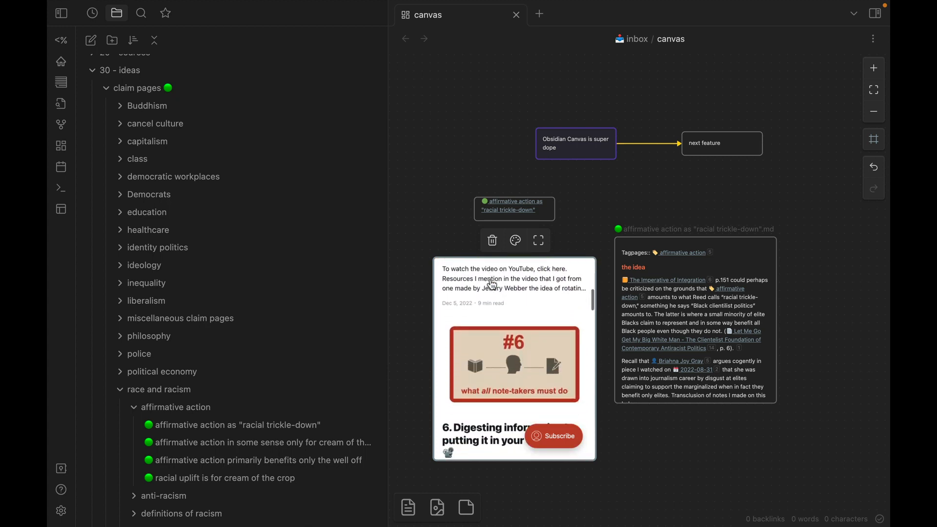
# Enlarge the embedded fpnotes web page card in width and height, and browse further down its page.
pyautogui.moveTo(595, 333); pyautogui.dragTo(777, 334)
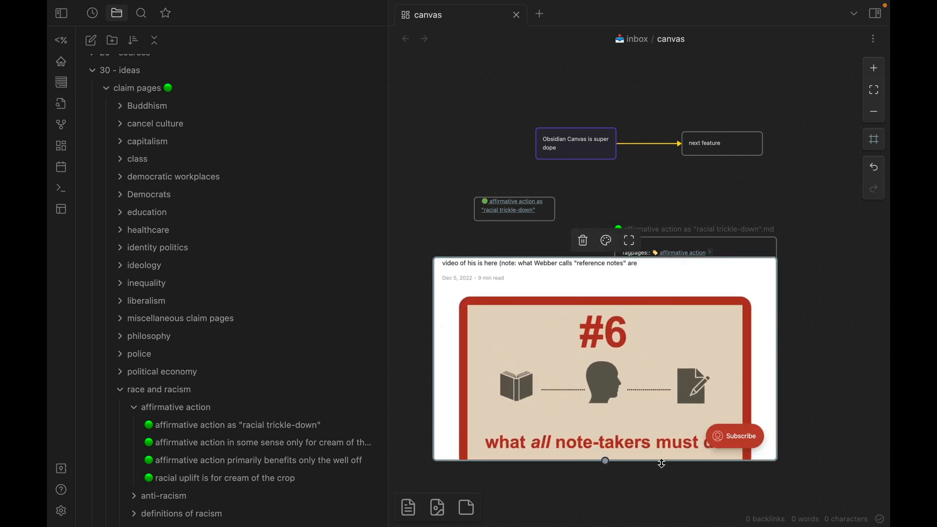
pyautogui.moveTo(661, 464); pyautogui.dragTo(660, 524)
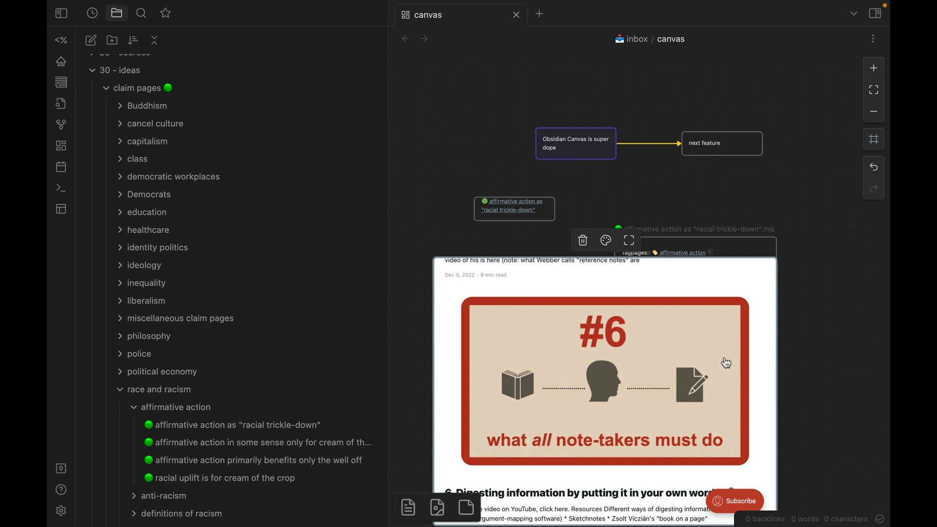
pyautogui.scroll(-2, 651, 396)
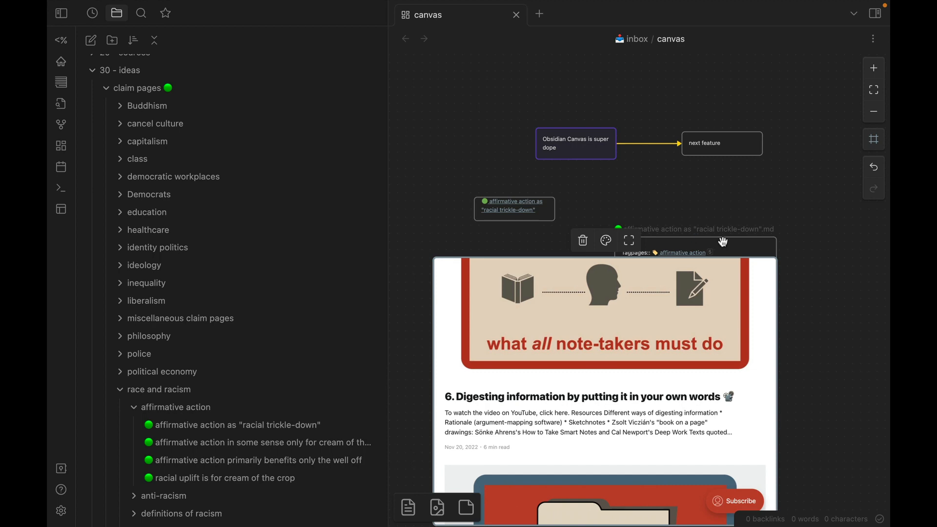
# Move the embedded note card out from behind the web page card and hide the file list sidebar.
pyautogui.moveTo(722, 240); pyautogui.dragTo(816, 249)
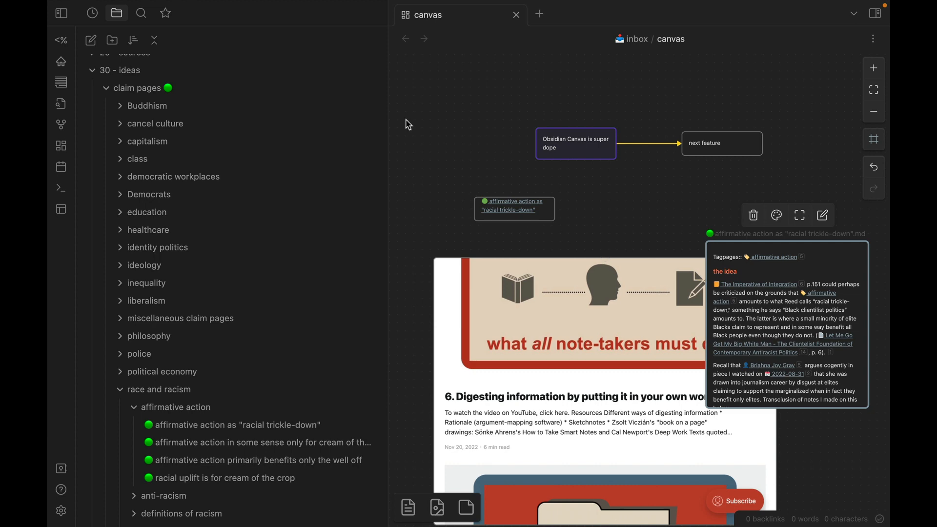
pyautogui.click(61, 14)
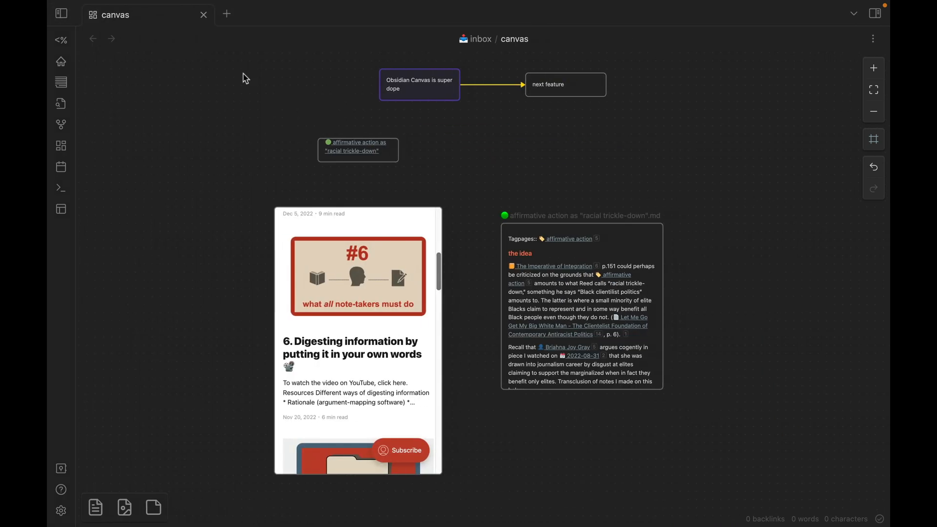